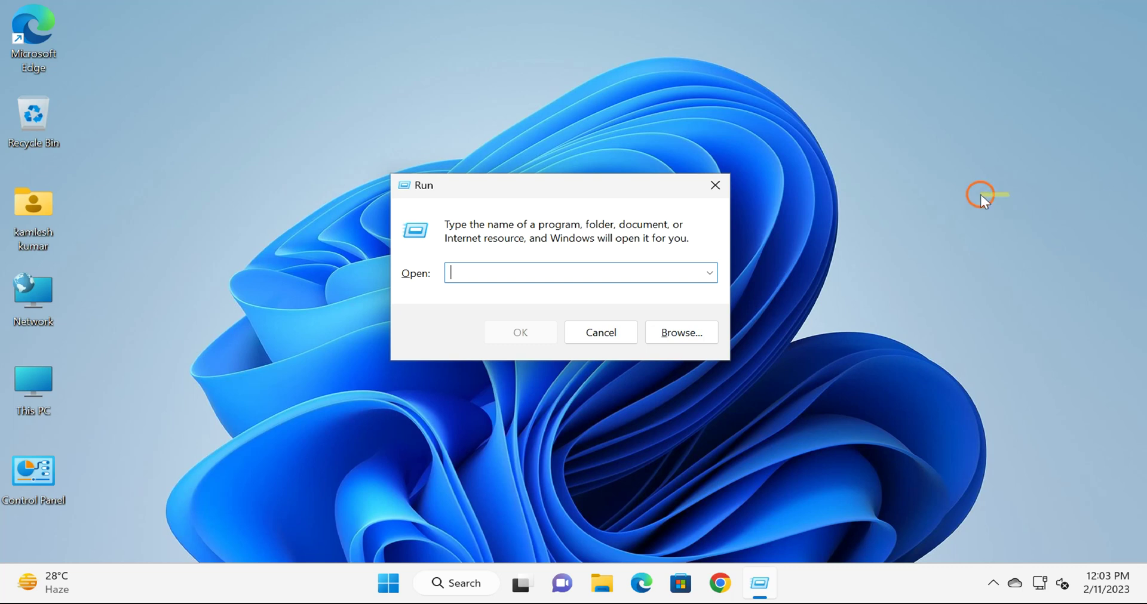
Close the Run box and search the Start menu for 'regis'
left_click_drag(615, 179, 612, 155)
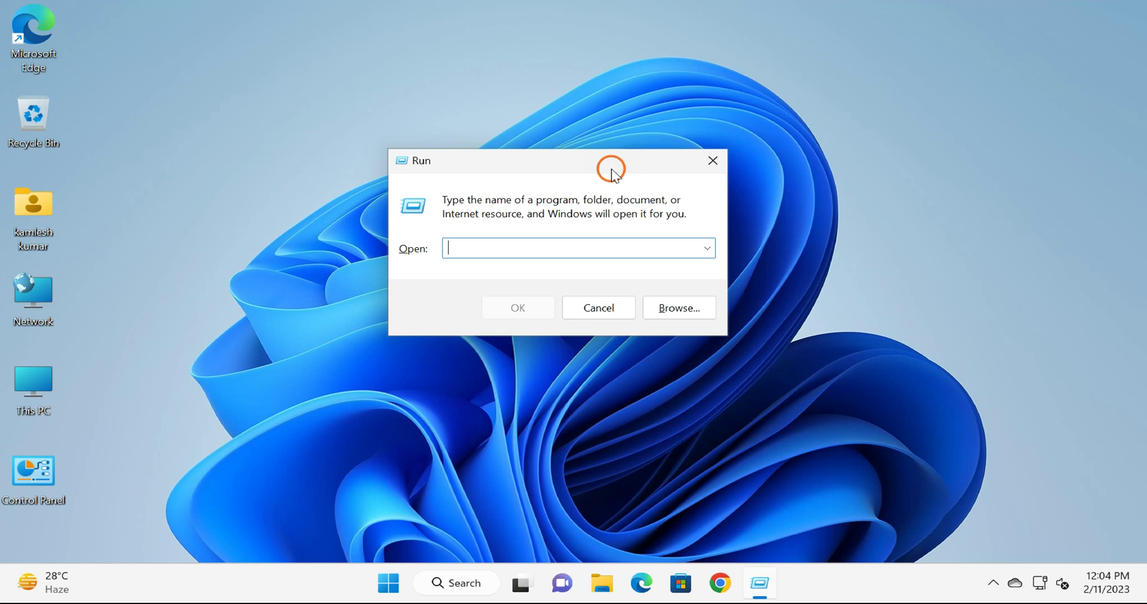
left_click(713, 161)
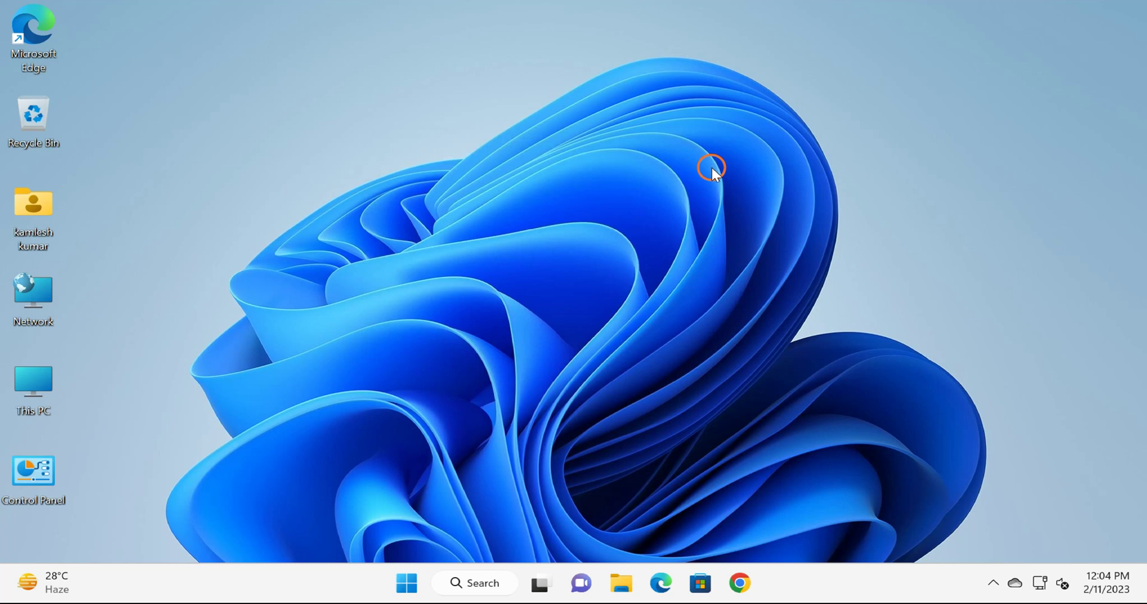
left_click(416, 579)
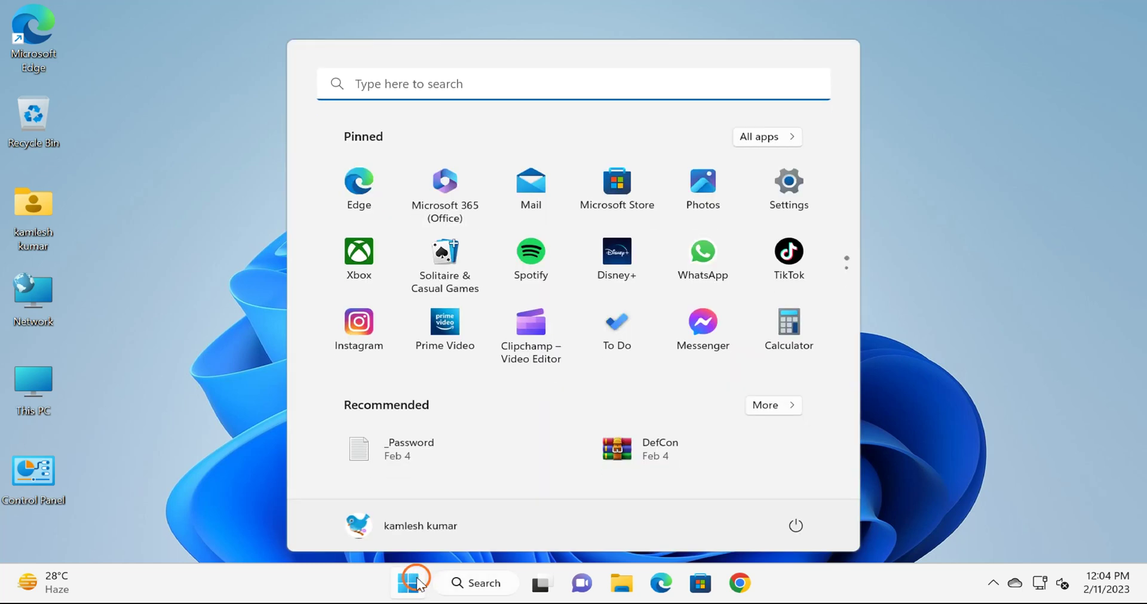
type("regis")
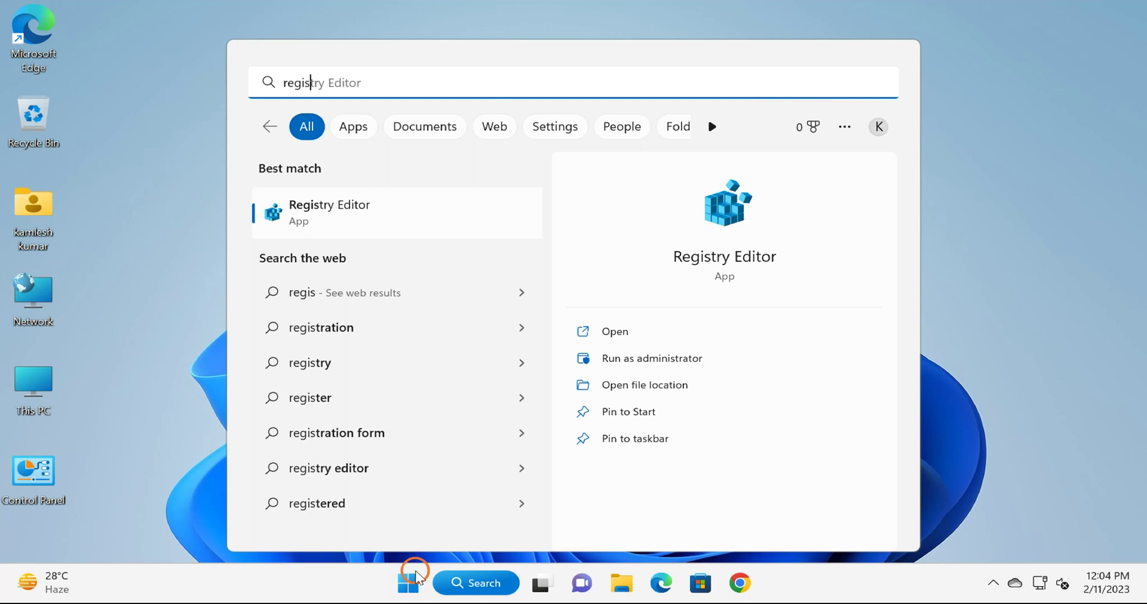
Launch Registry Editor, approve UAC, and confirm it opened at HKCU\...\Policies\Explorer
left_click(353, 227)
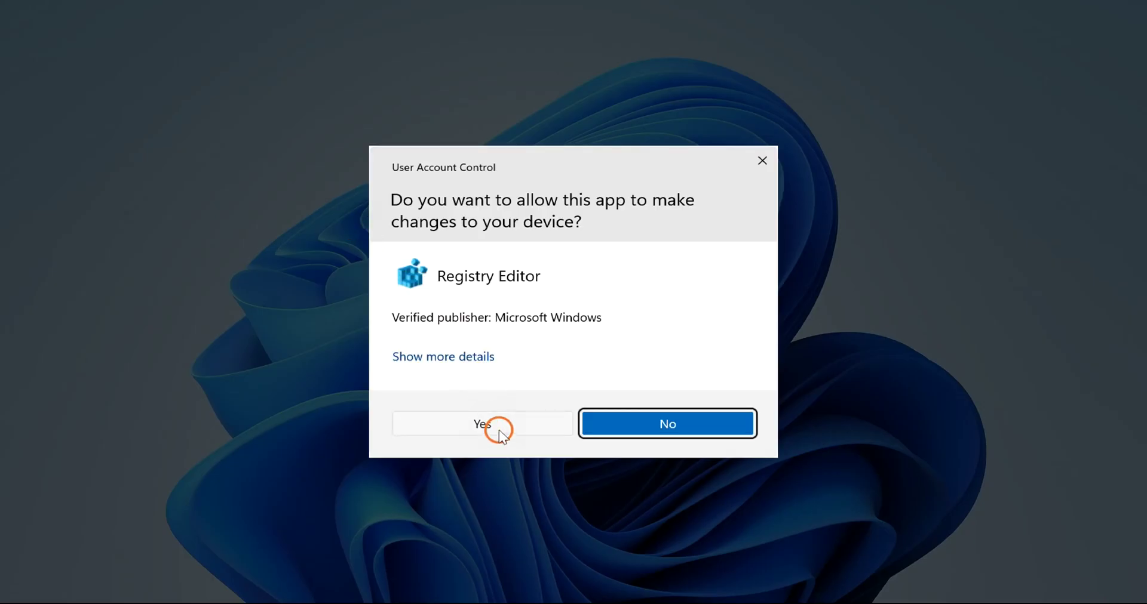
left_click(499, 429)
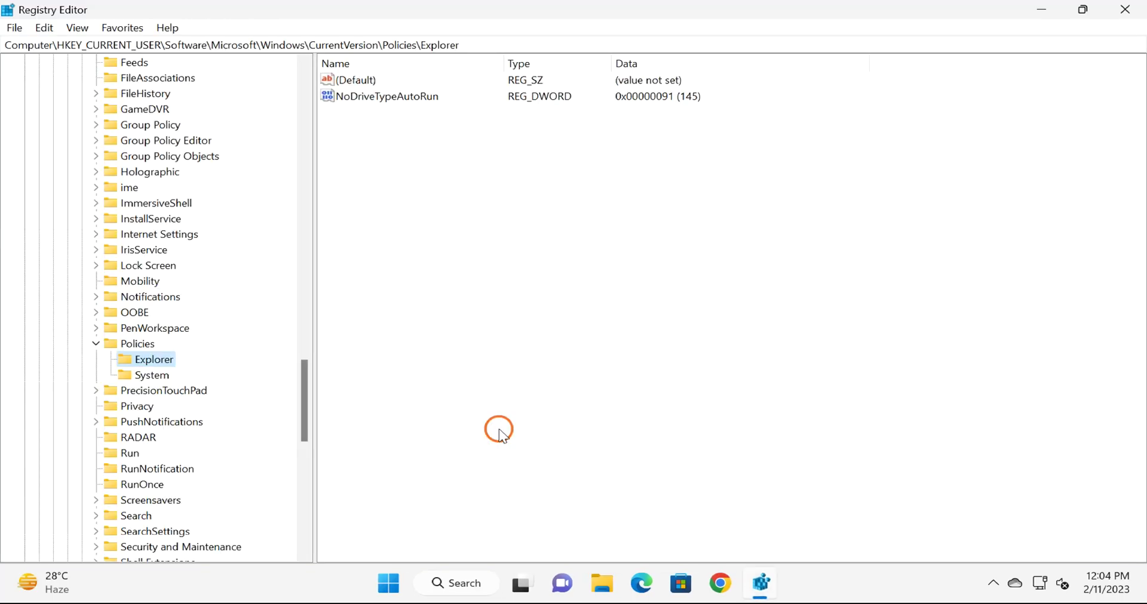
left_click(435, 45)
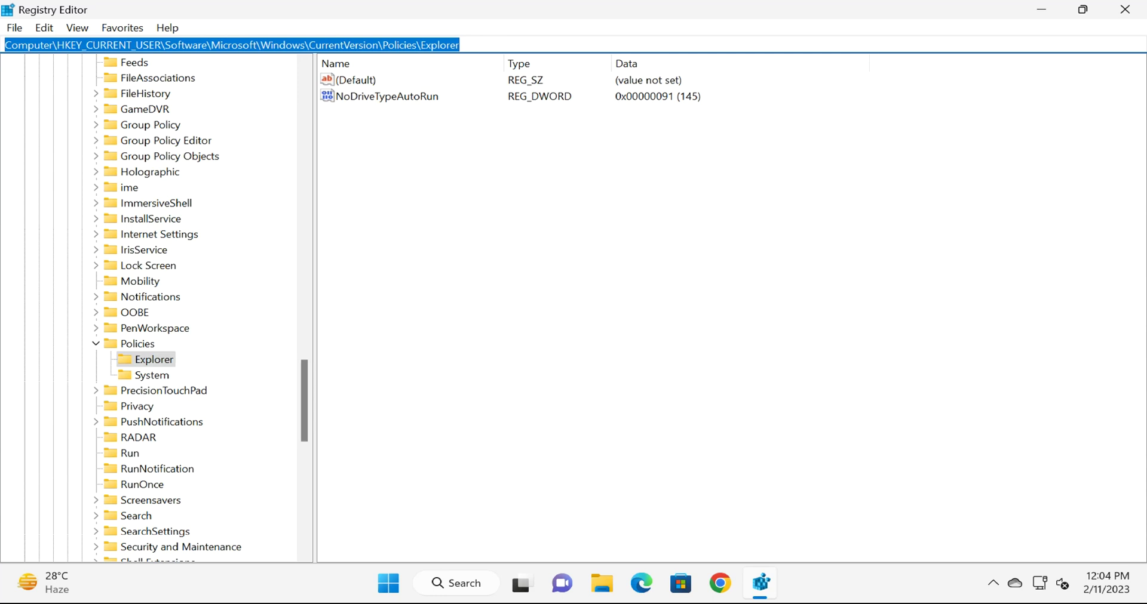
key("Escape")
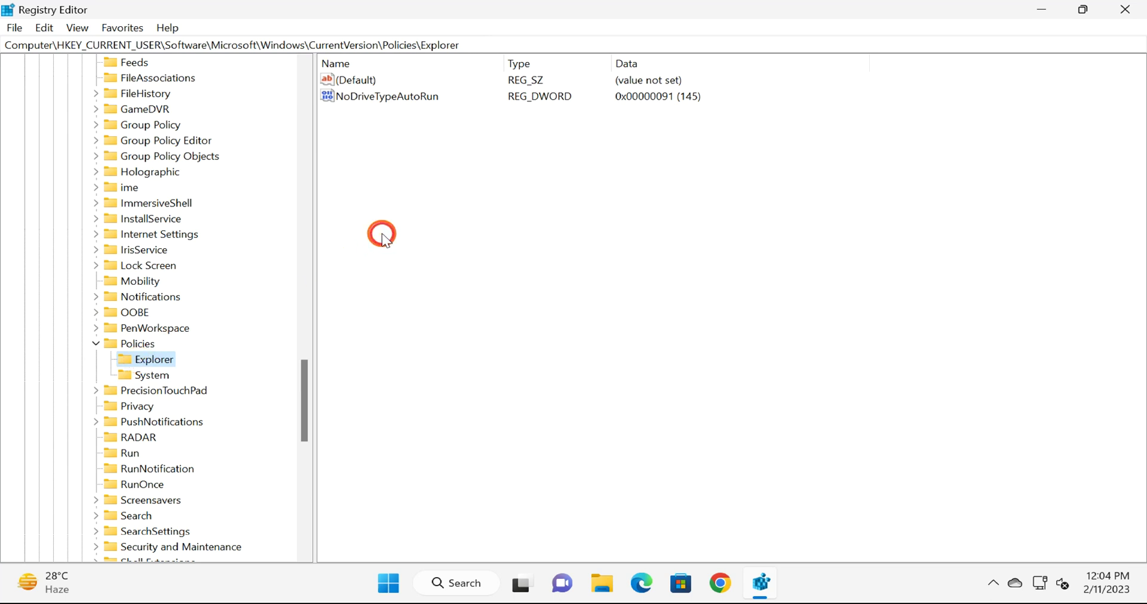
Add a DWORD (32-bit) value named NoRun from the values pane's New menu
right_click(399, 242)
mouse_move(412, 245)
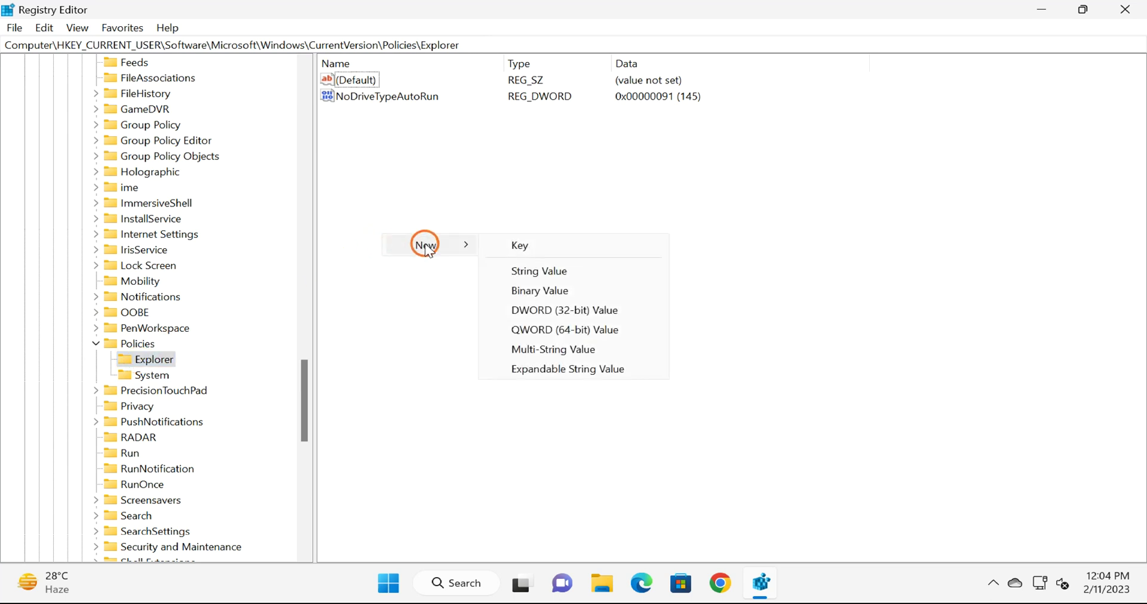
left_click(606, 314)
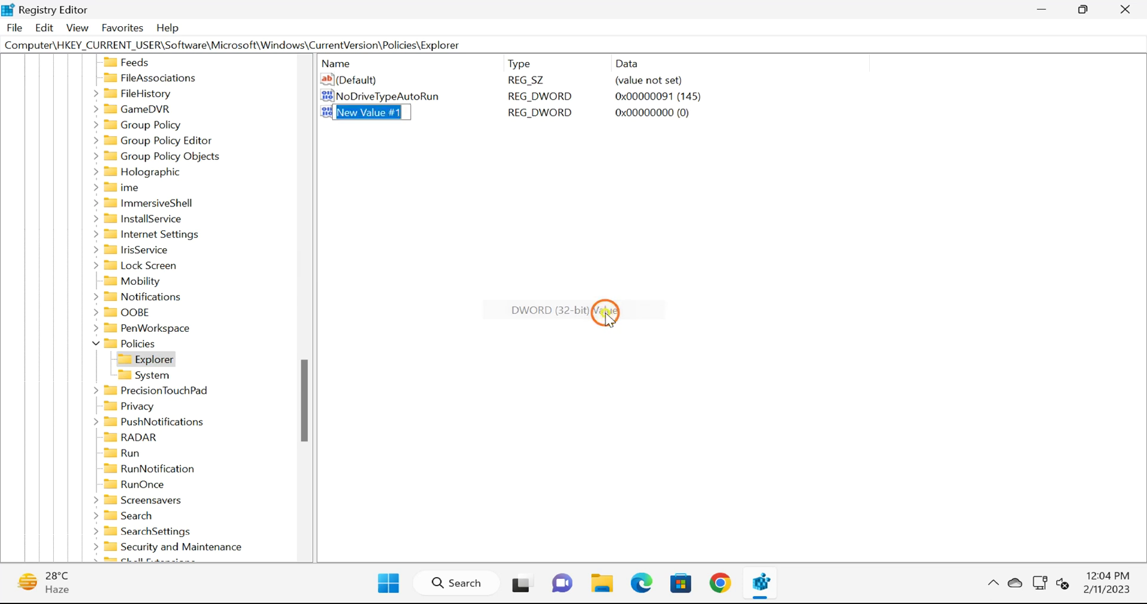
type("N")
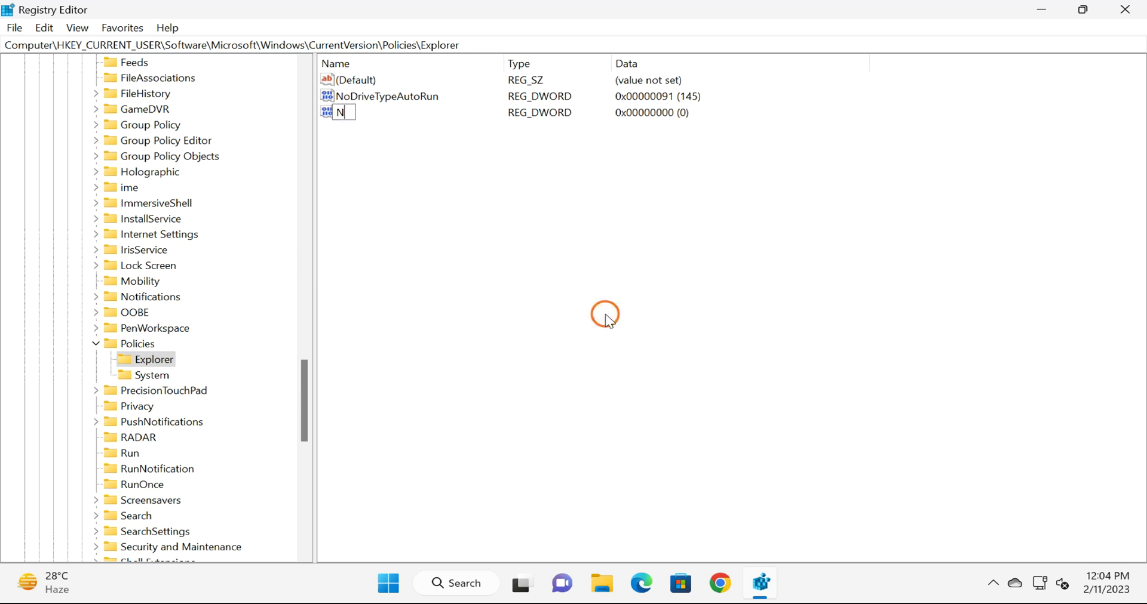
type("oRun")
key("Return")
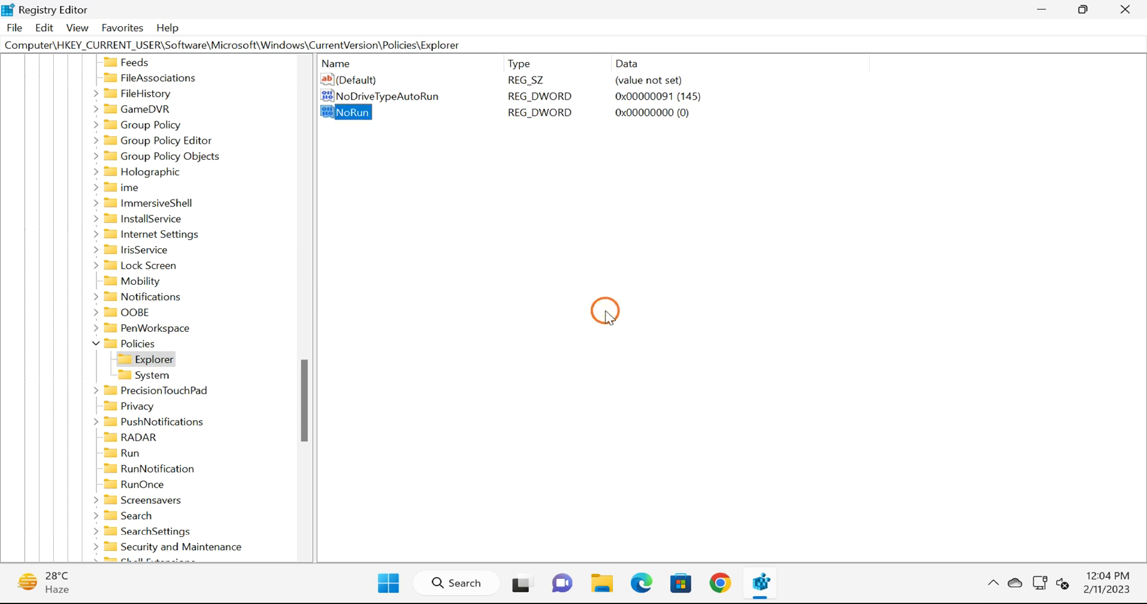
Change NoRun's value data from 0 to 1, then close Registry Editor
left_click(364, 121)
double_click(364, 119)
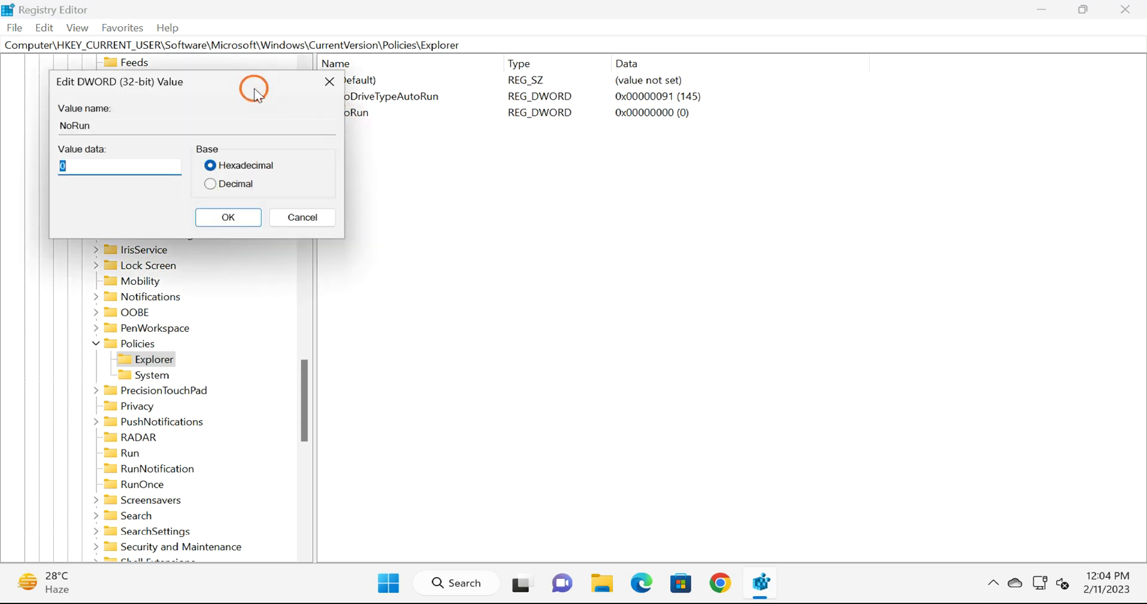
left_click_drag(255, 93, 678, 182)
left_click(546, 258)
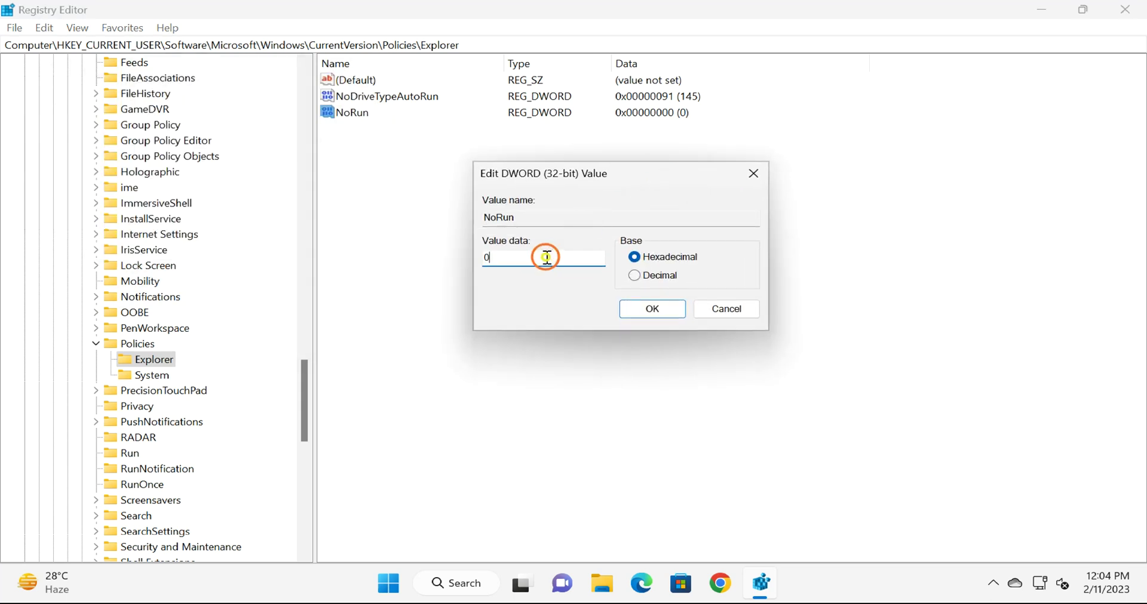
left_click_drag(547, 258, 449, 262)
type("1")
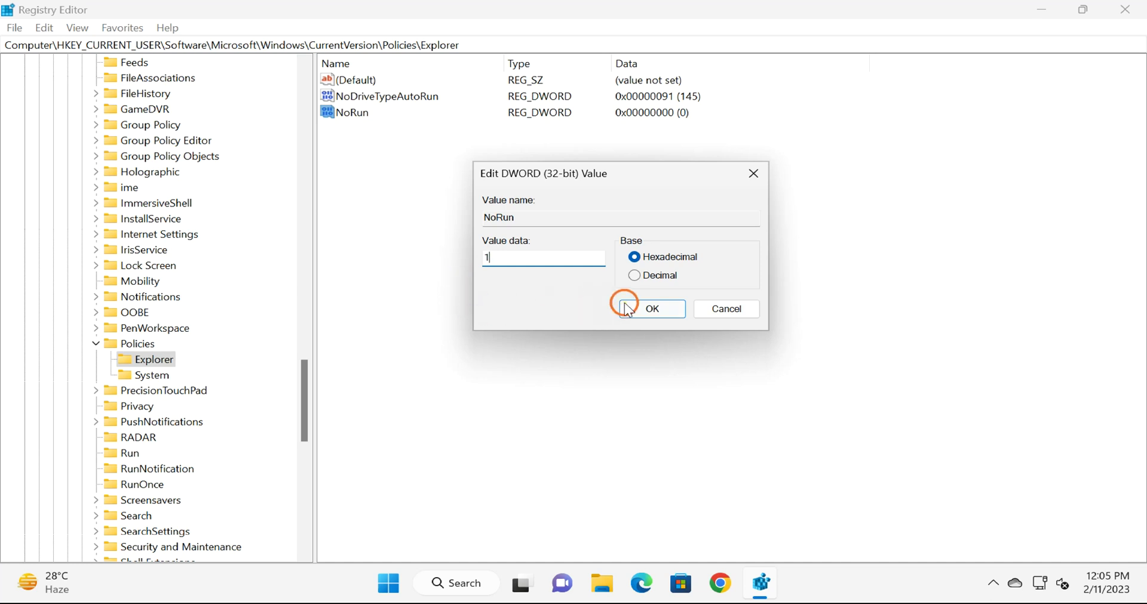
left_click(648, 321)
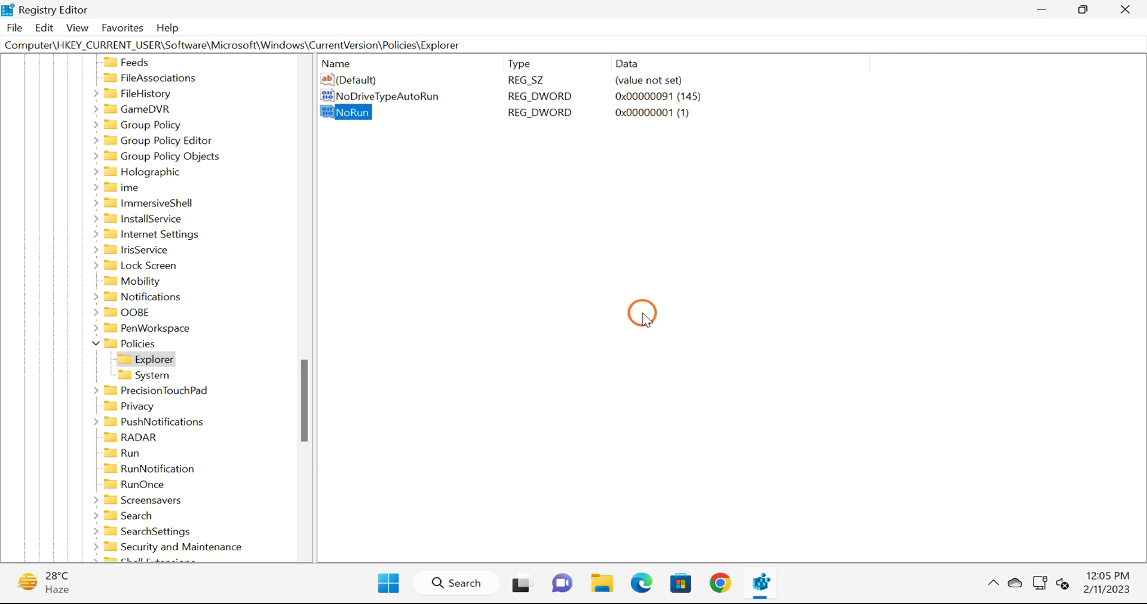
left_click(1125, 11)
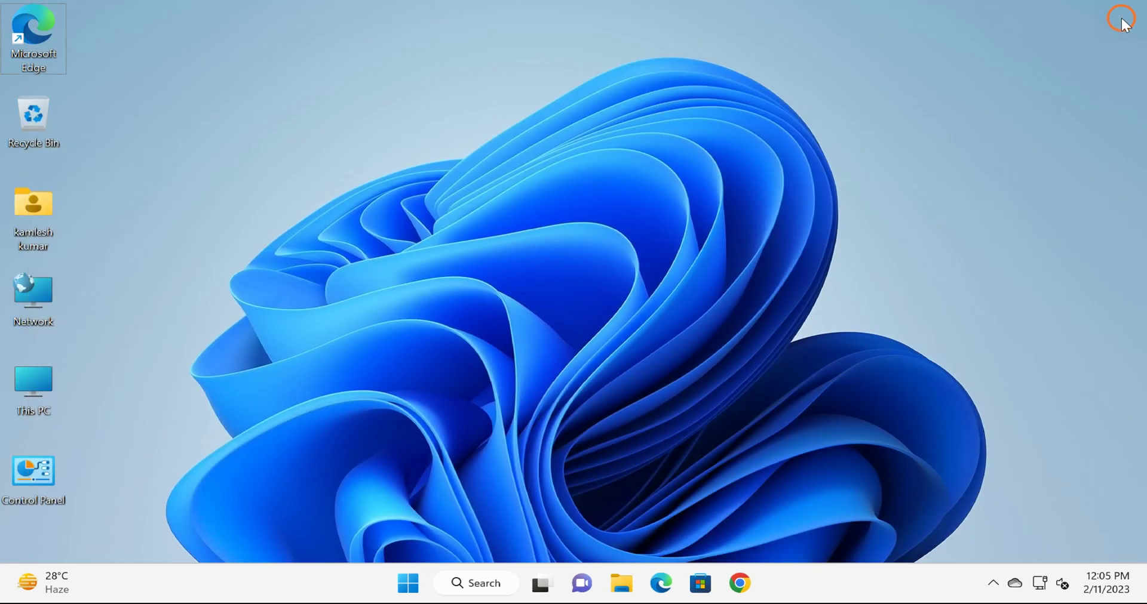
key("super+r")
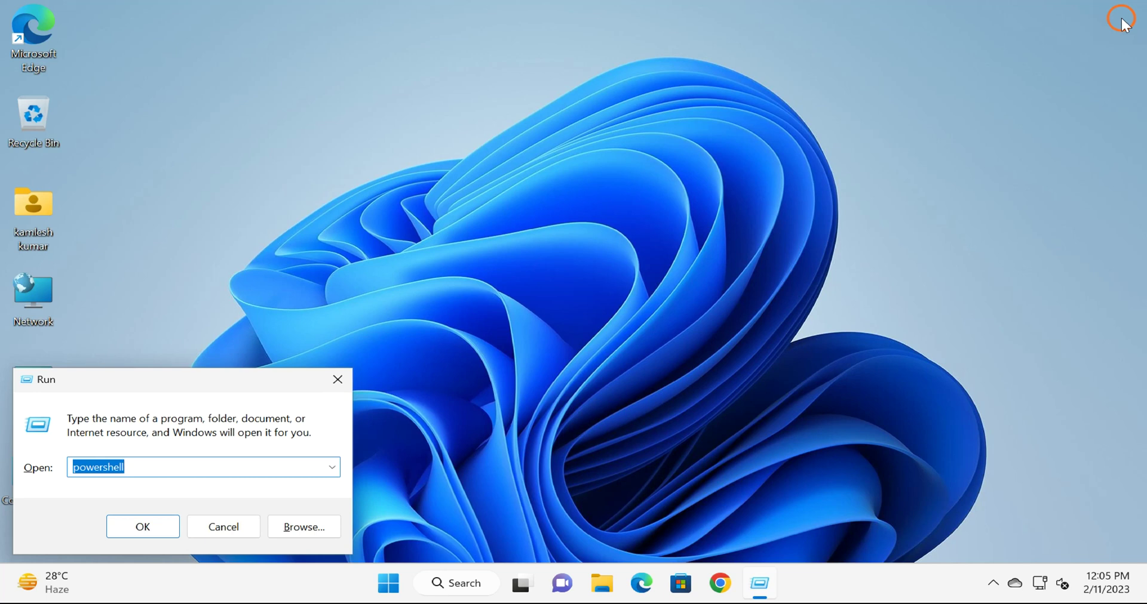
key("Escape")
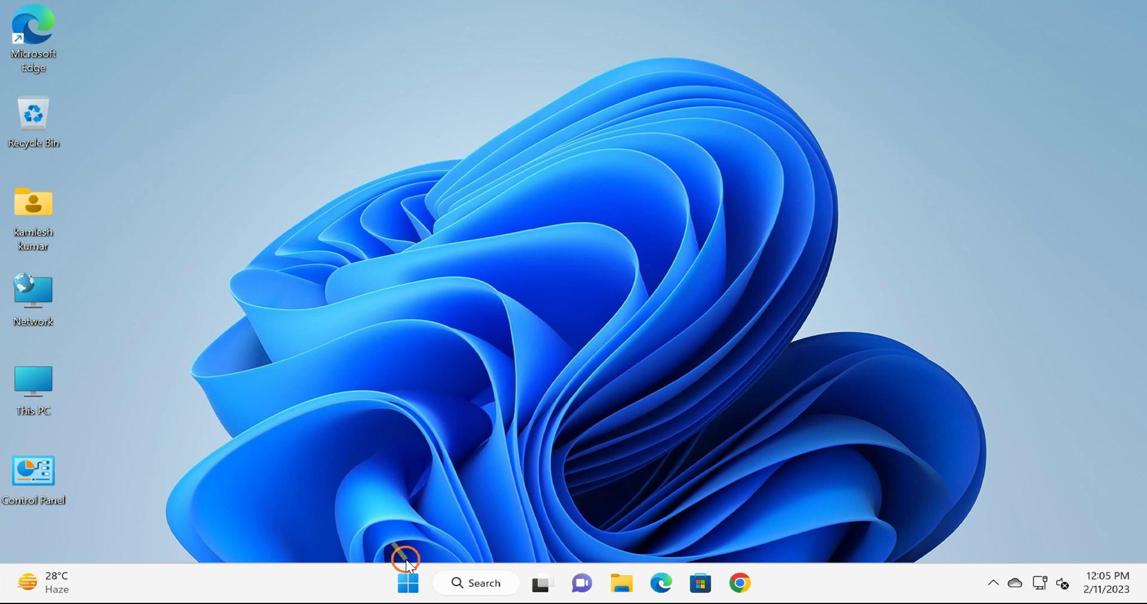
Search the Start menu for 'group' and launch Edit group policy
left_click(413, 585)
type("group")
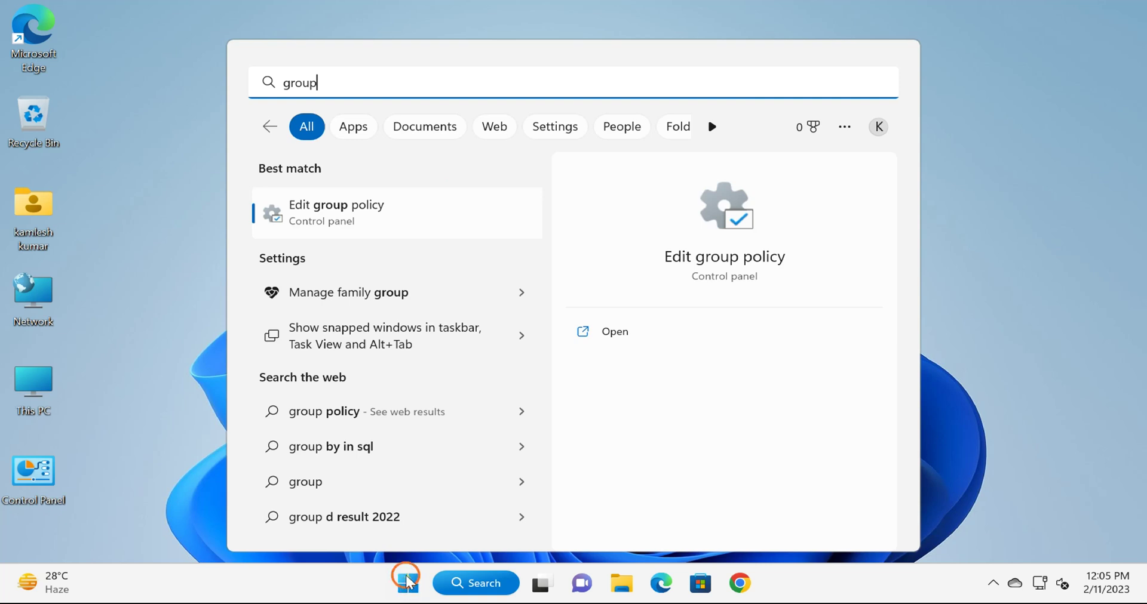
left_click(348, 228)
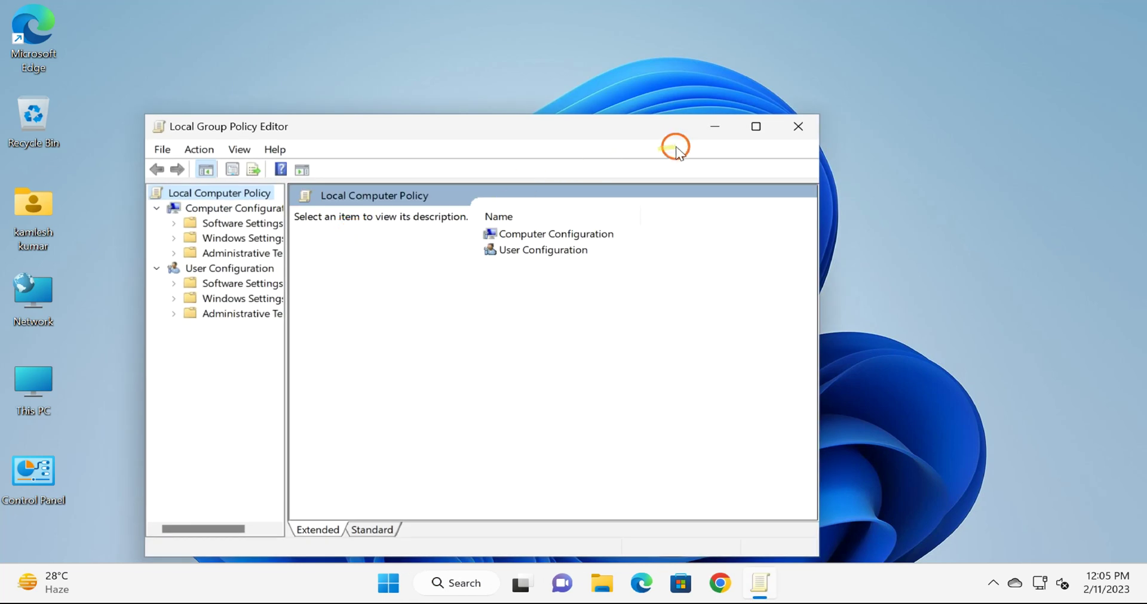
Maximize the editor and expand User Configuration > Administrative Templates > Start Menu and Taskbar
left_click(755, 126)
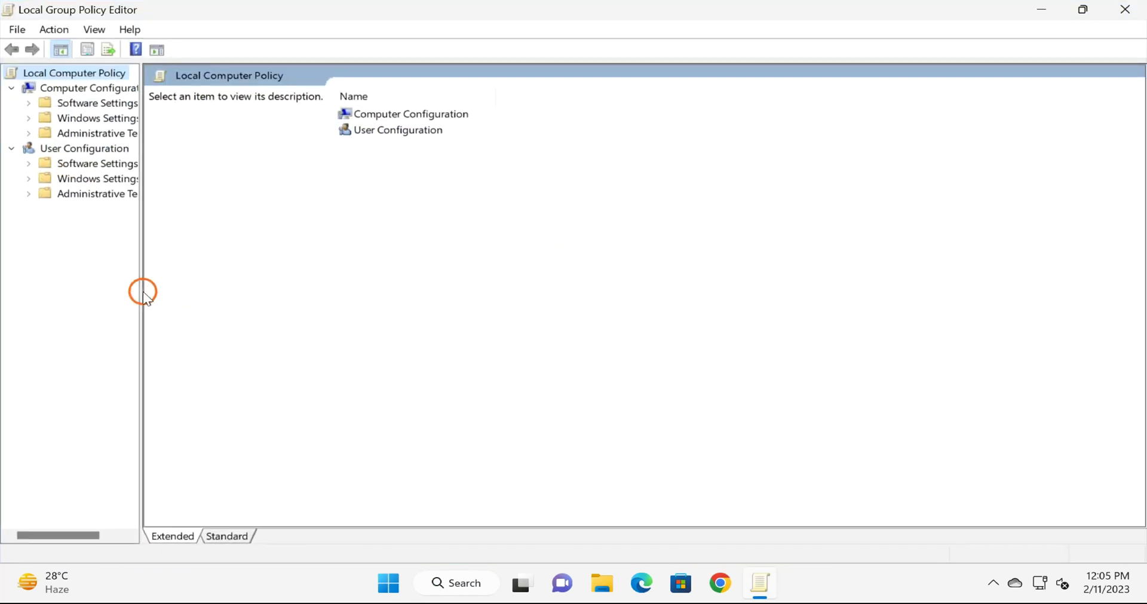
left_click_drag(141, 289, 335, 316)
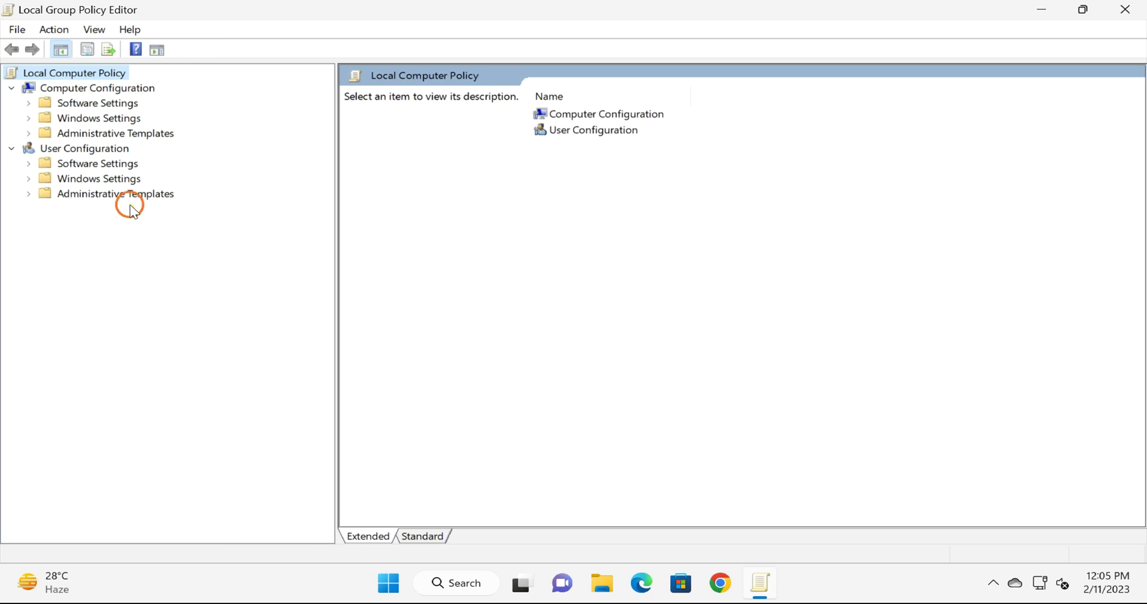
left_click(80, 150)
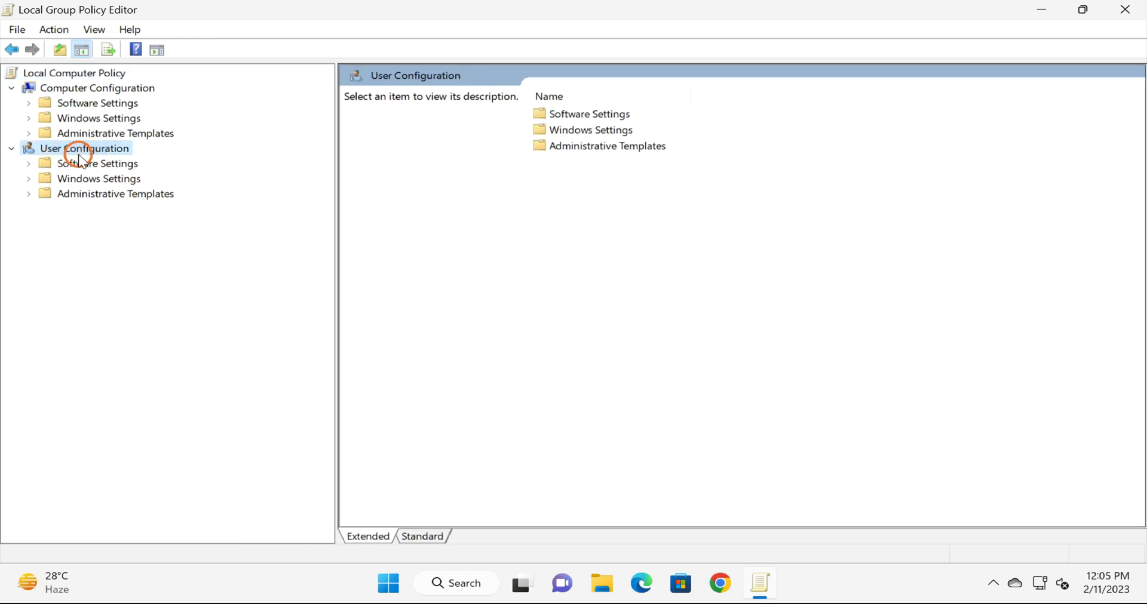
double_click(116, 197)
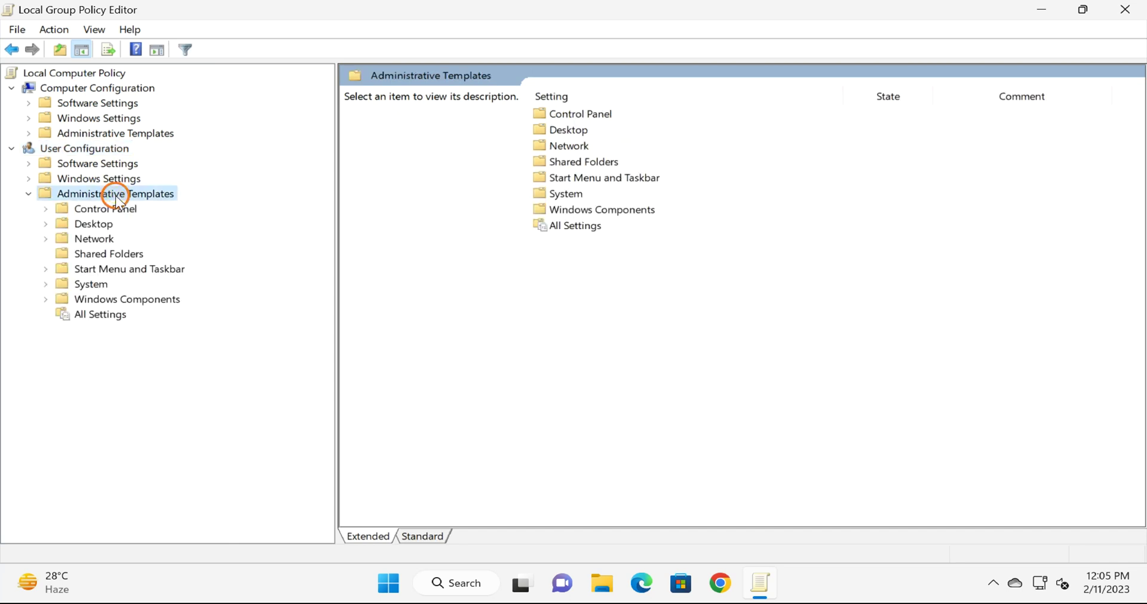
double_click(113, 272)
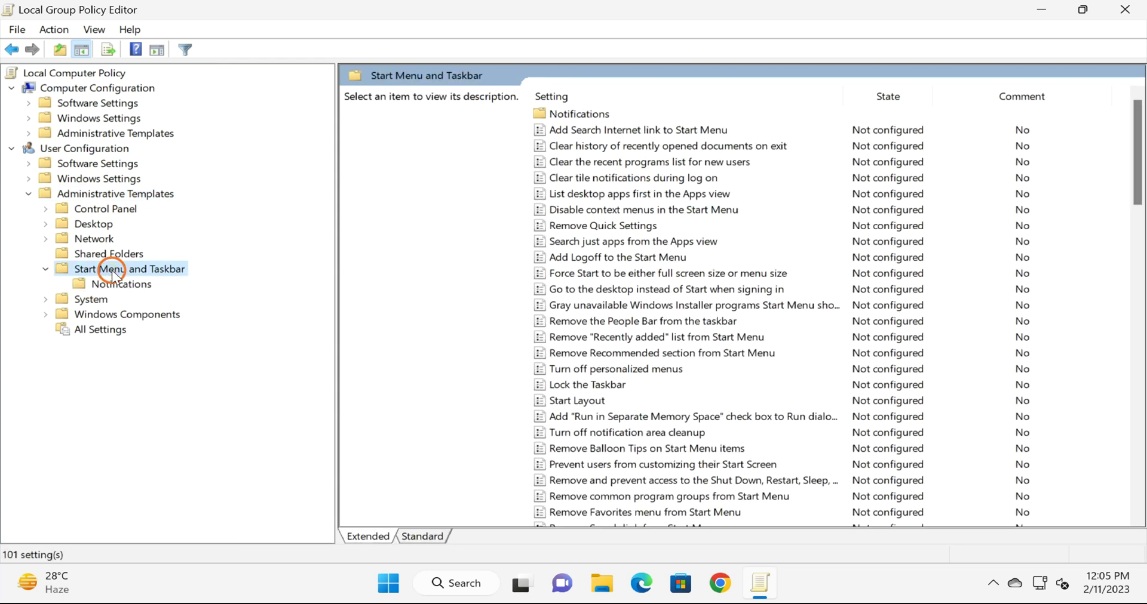
Switch to Standard view and select Remove Run menu from Start Menu
left_click(438, 535)
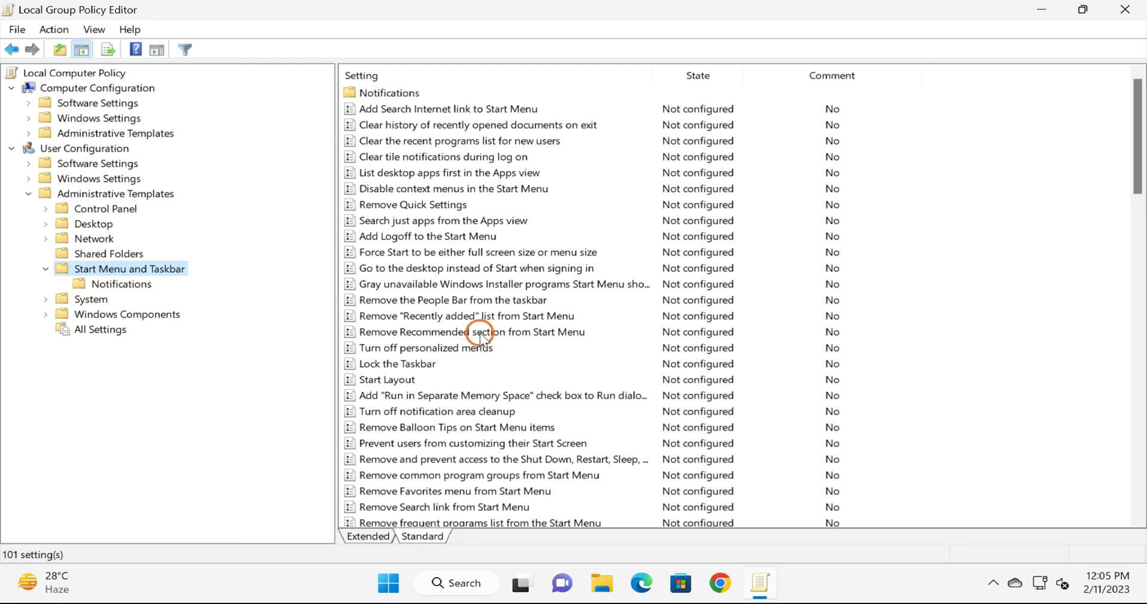
scroll(481, 339, "down", 7)
left_click(455, 333)
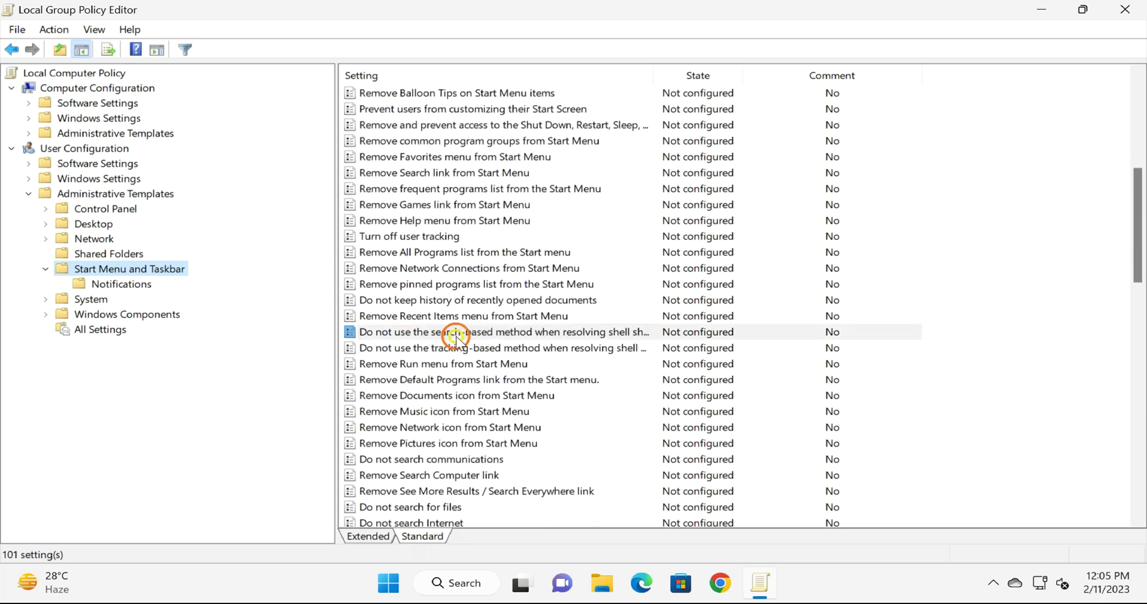
key("Down")
key("Down")
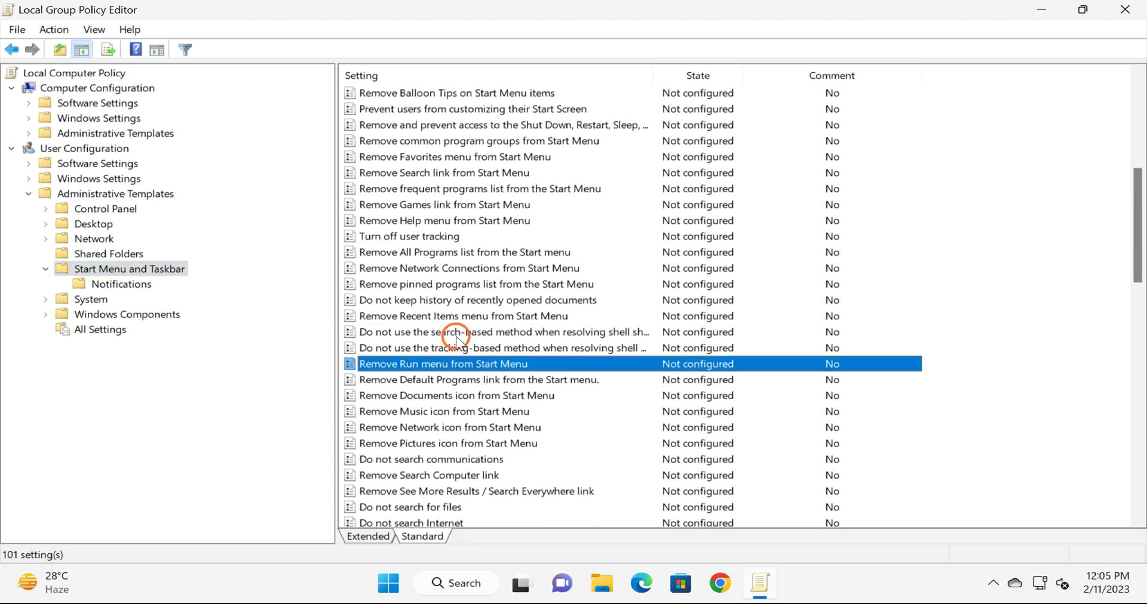
Set Remove Run menu from Start Menu to Enabled, apply, and confirm with OK
double_click(434, 369)
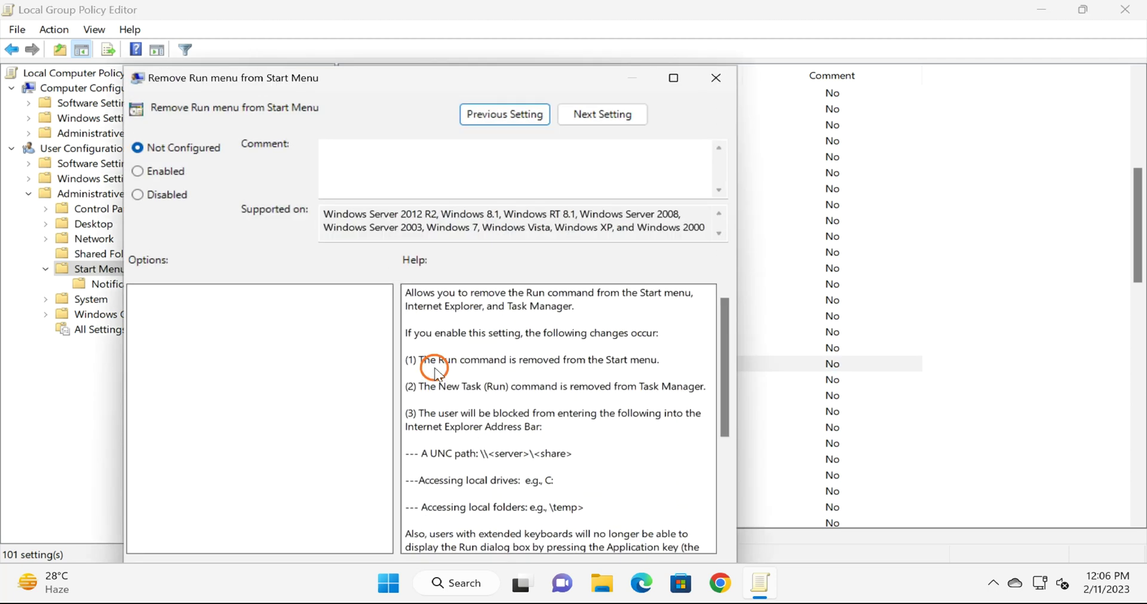
left_click(673, 77)
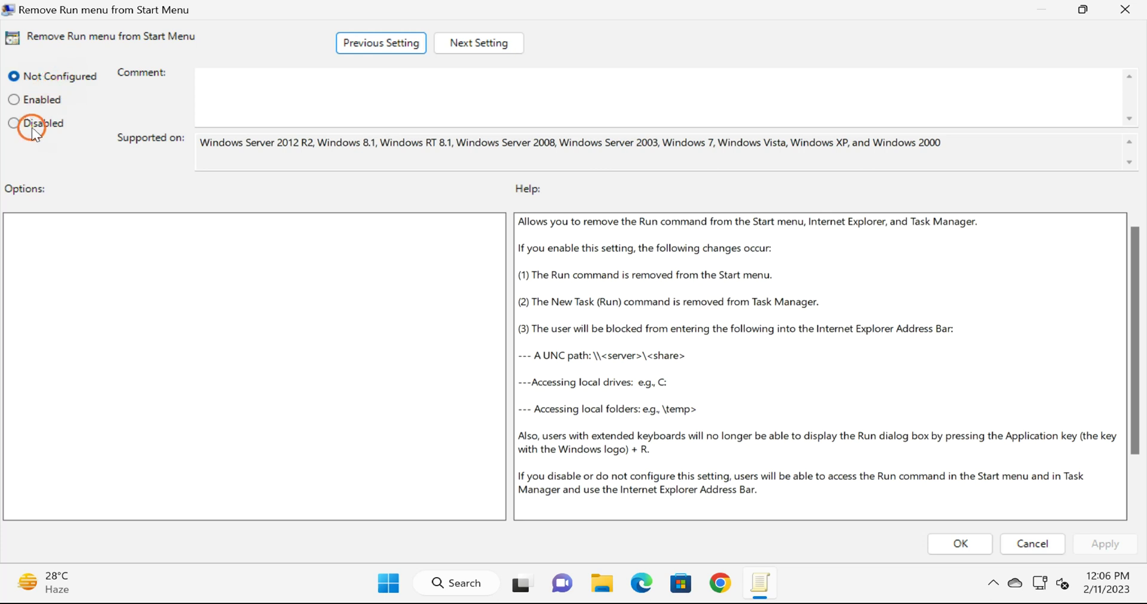
left_click(57, 106)
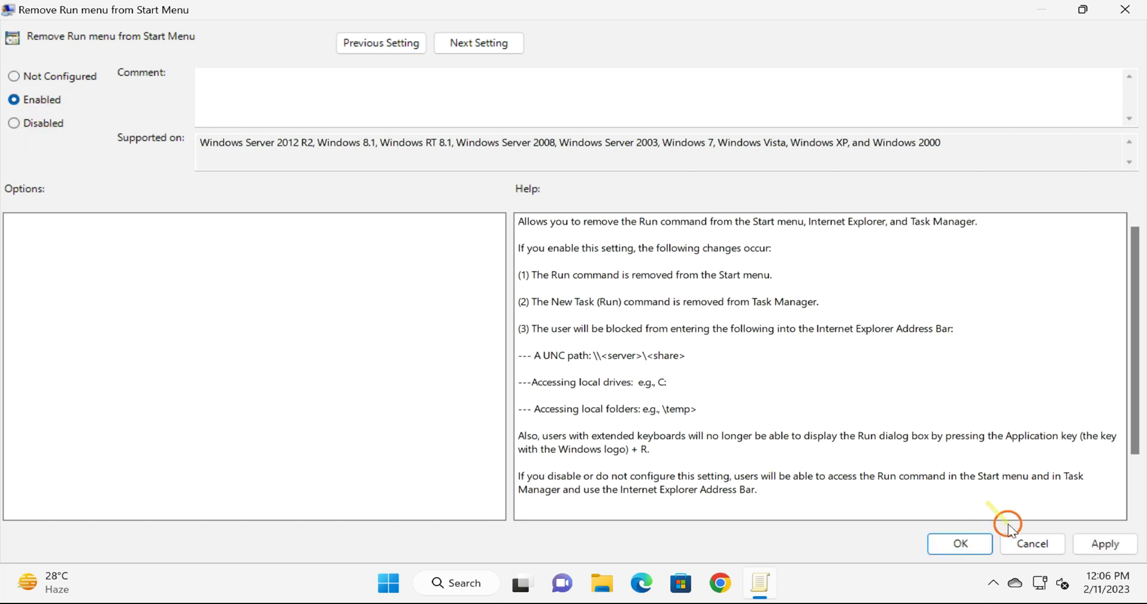
left_click(1108, 548)
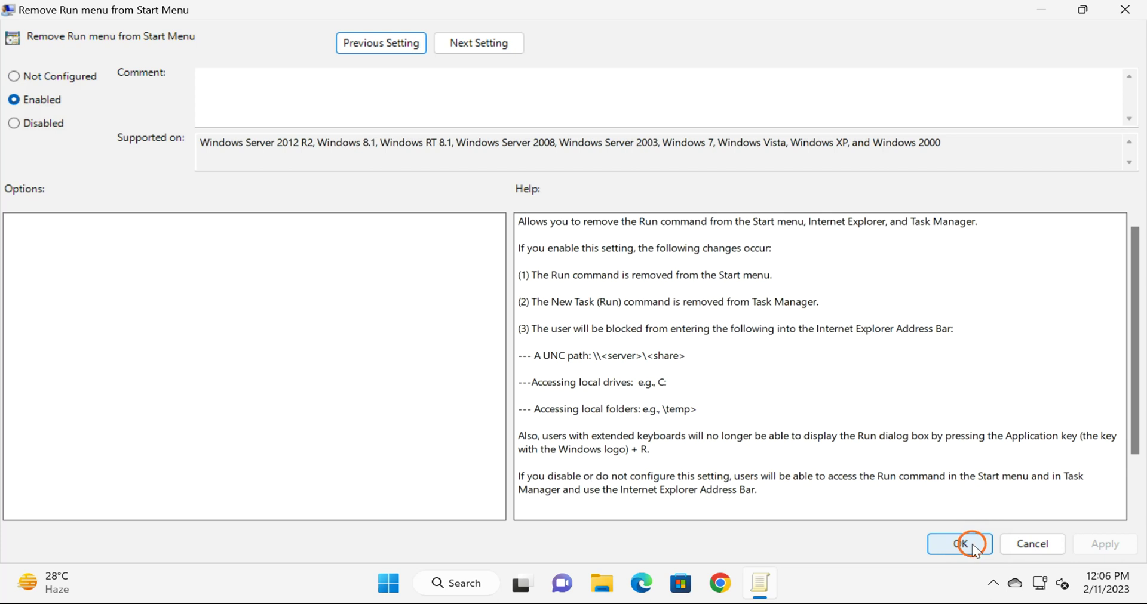
left_click(973, 545)
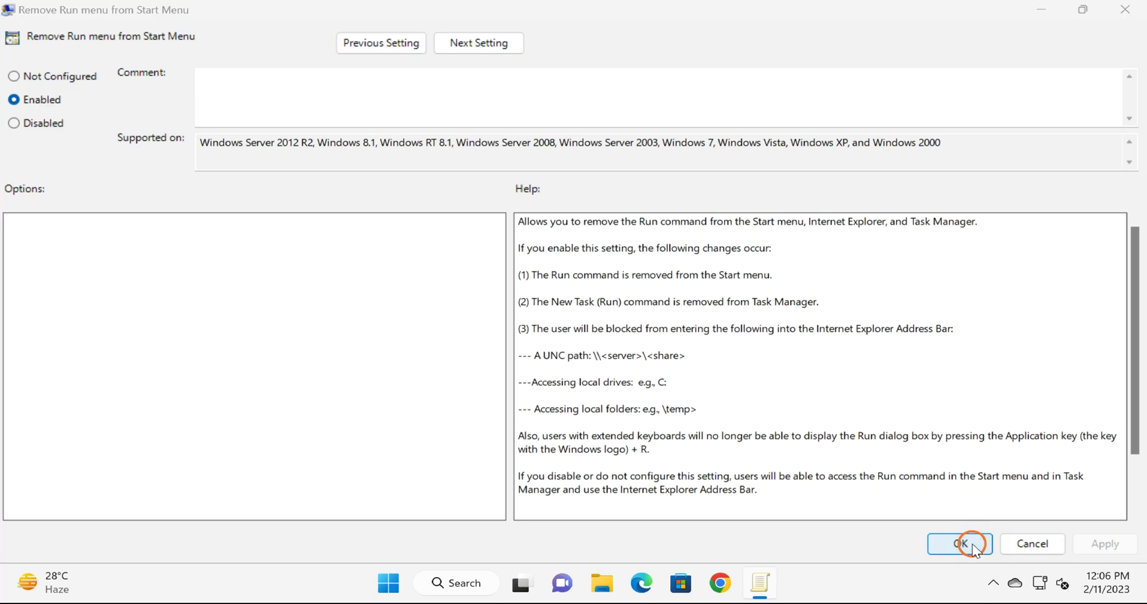
Close the Local Group Policy Editor window
left_click(1126, 10)
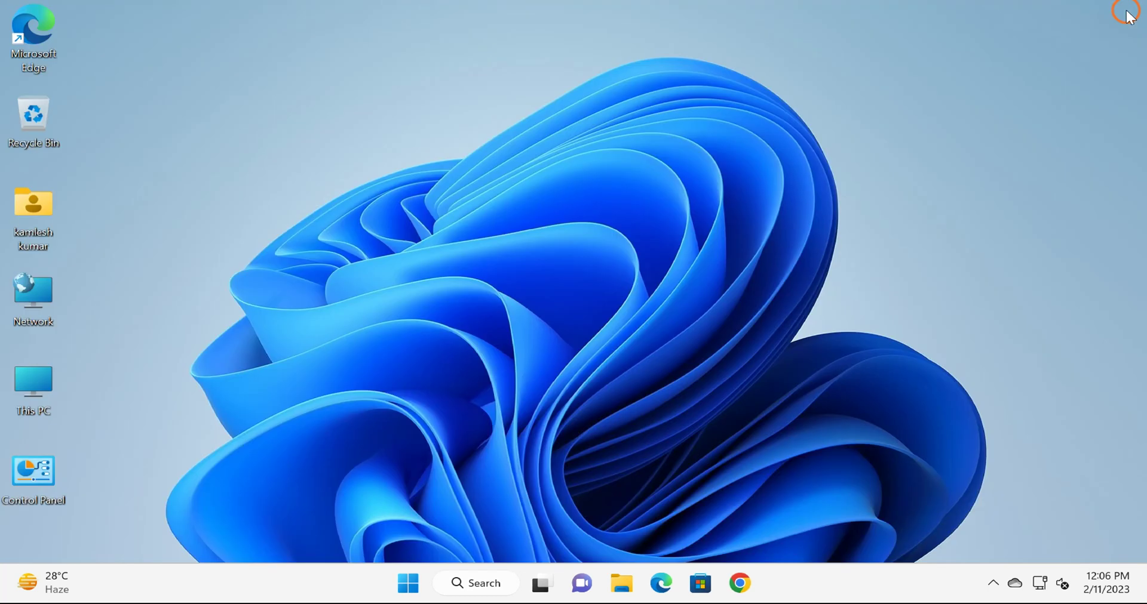